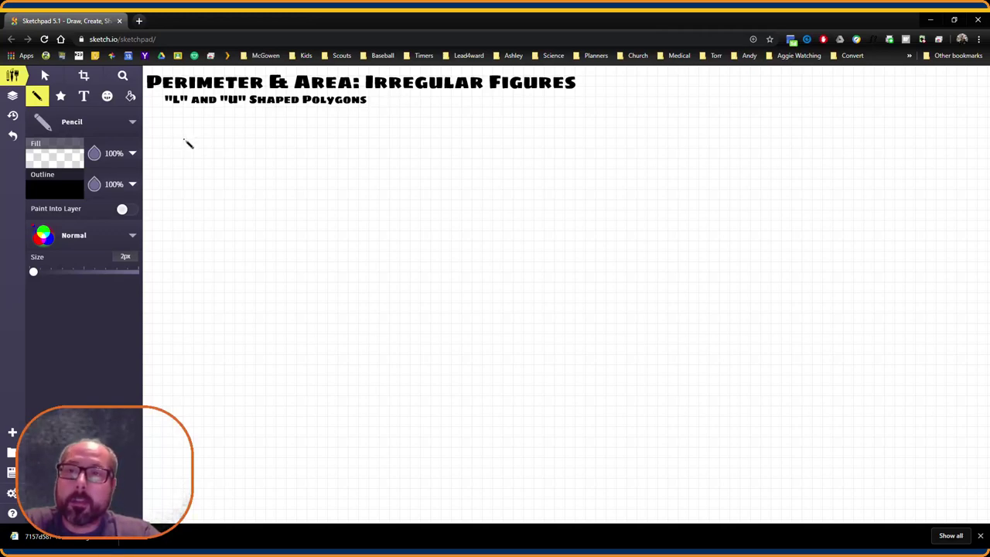
- Trace an L-shaped outline on the grid, then a U-shaped outline to its right
{"action": "mouse_move", "coordinate": [183, 140]}
{"action": "left_mouse_down"}
{"action": "mouse_move", "coordinate": [196, 429]}
{"action": "mouse_move", "coordinate": [513, 433]}
{"action": "mouse_move", "coordinate": [511, 313]}
{"action": "mouse_move", "coordinate": [299, 309]}
{"action": "mouse_move", "coordinate": [287, 143]}
{"action": "mouse_move", "coordinate": [181, 145]}
{"action": "left_mouse_up"}
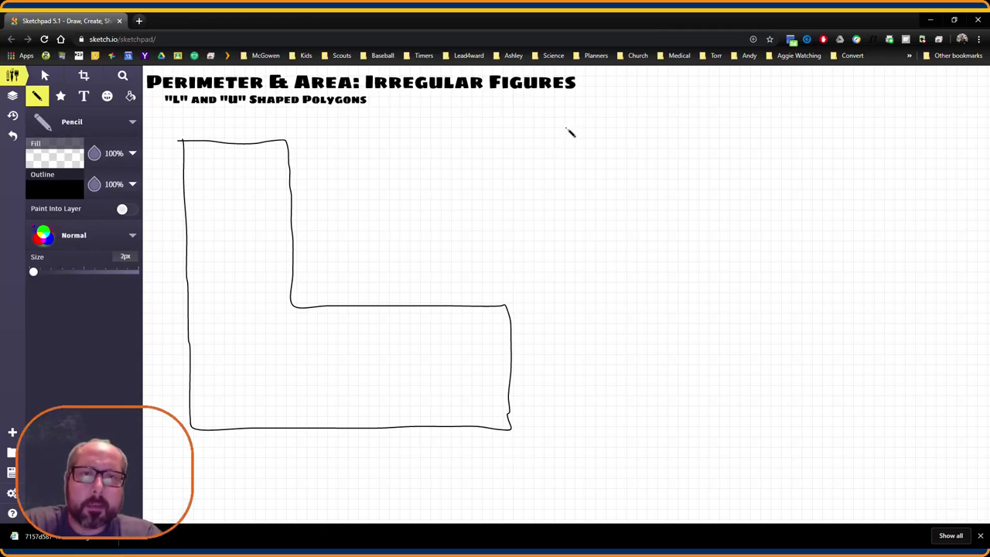
{"action": "mouse_move", "coordinate": [565, 129]}
{"action": "left_mouse_down"}
{"action": "mouse_move", "coordinate": [576, 429]}
{"action": "mouse_move", "coordinate": [943, 430]}
{"action": "mouse_move", "coordinate": [953, 298]}
{"action": "mouse_move", "coordinate": [932, 124]}
{"action": "mouse_move", "coordinate": [822, 120]}
{"action": "mouse_move", "coordinate": [813, 312]}
{"action": "mouse_move", "coordinate": [690, 305]}
{"action": "mouse_move", "coordinate": [691, 121]}
{"action": "mouse_move", "coordinate": [563, 117]}
{"action": "mouse_move", "coordinate": [568, 137]}
{"action": "left_mouse_up"}
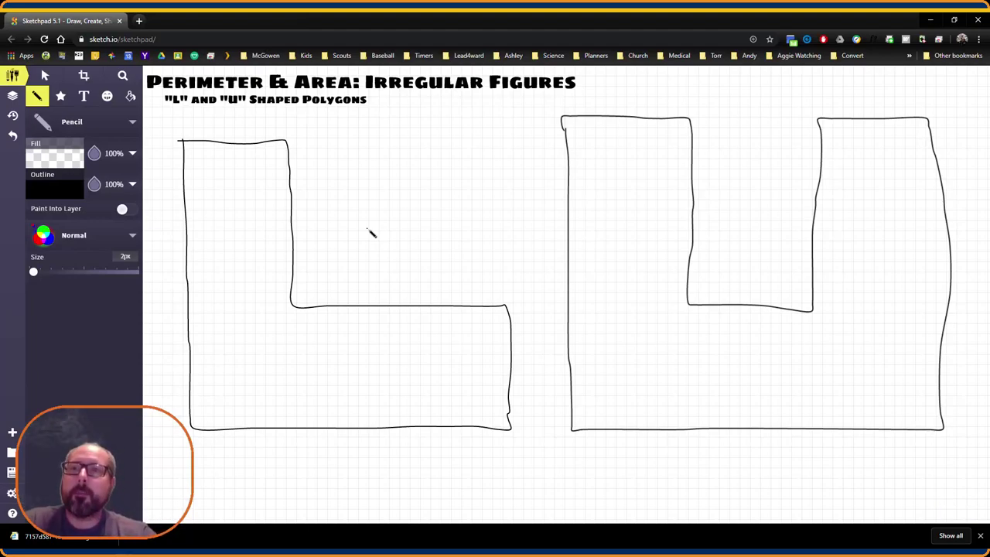
- In red (e90808), draw lines closing the L's missing top-right corner and the U's top gap
{"action": "left_click", "coordinate": [54, 192]}
{"action": "scroll", "coordinate": [205, 265], "scroll_direction": "down", "scroll_amount": 3}
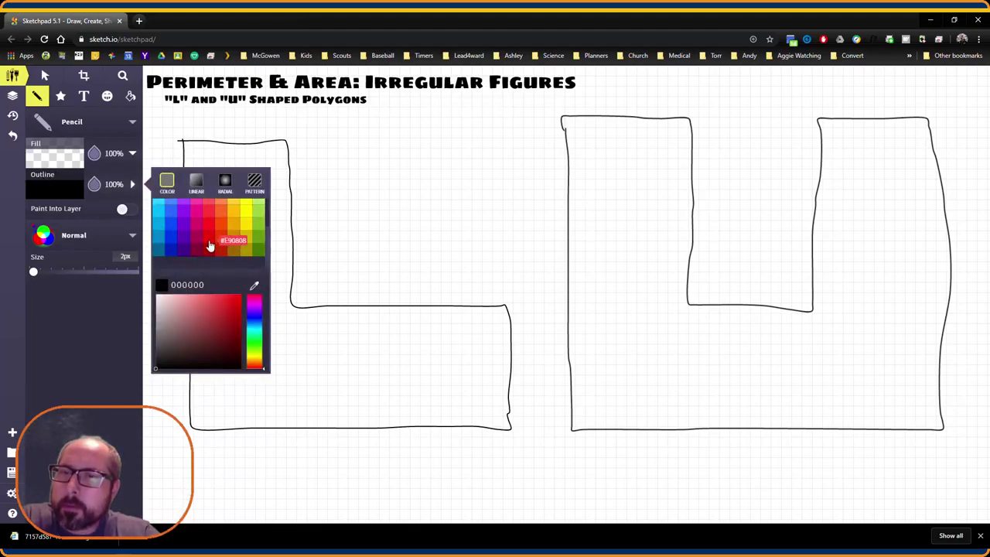
{"action": "left_click", "coordinate": [208, 237]}
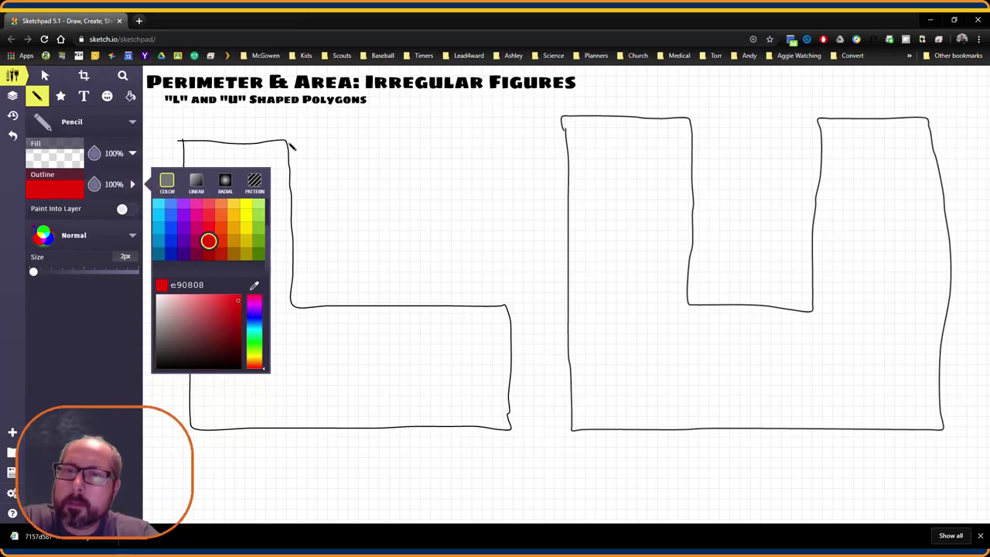
{"action": "mouse_move", "coordinate": [290, 143]}
{"action": "left_mouse_down"}
{"action": "mouse_move", "coordinate": [513, 148]}
{"action": "mouse_move", "coordinate": [515, 310]}
{"action": "left_mouse_up"}
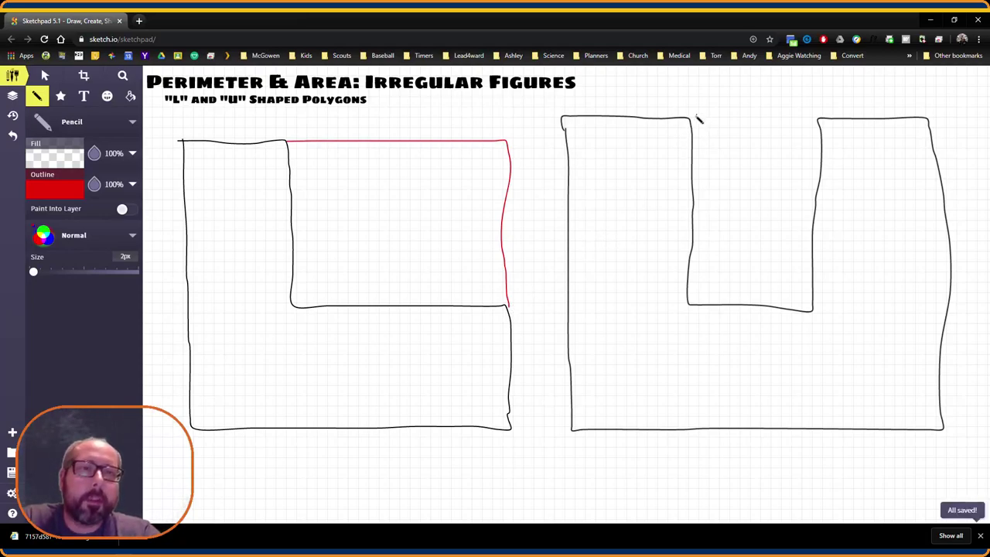
{"action": "left_click_drag", "start_coordinate": [692, 121], "coordinate": [809, 123]}
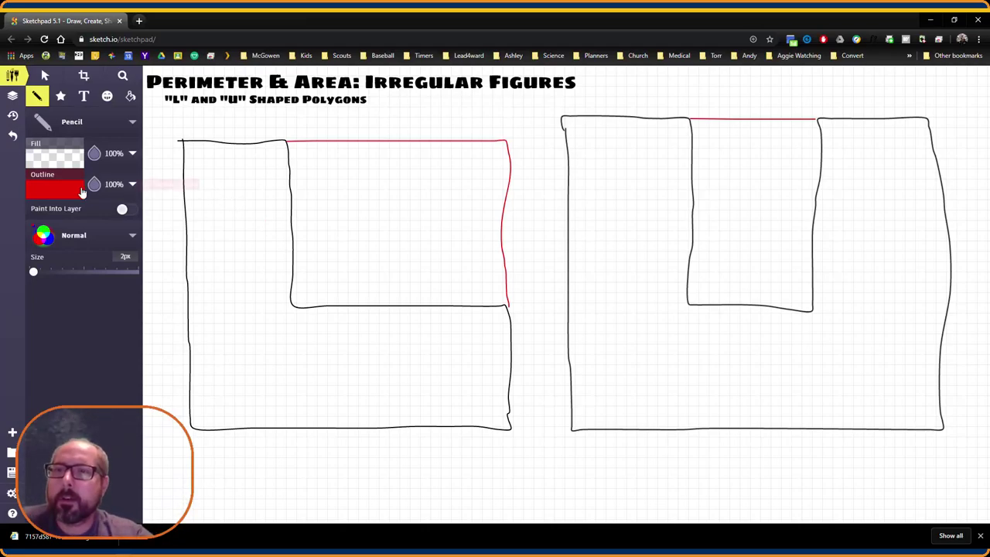
- Set the outline colour back to black (000000)
{"action": "left_click", "coordinate": [60, 191]}
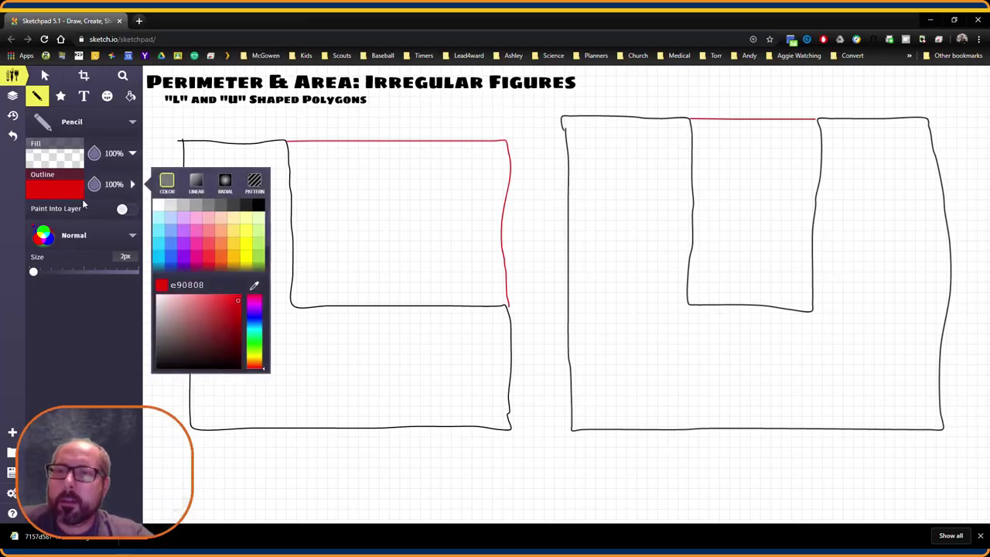
{"action": "left_click", "coordinate": [258, 204]}
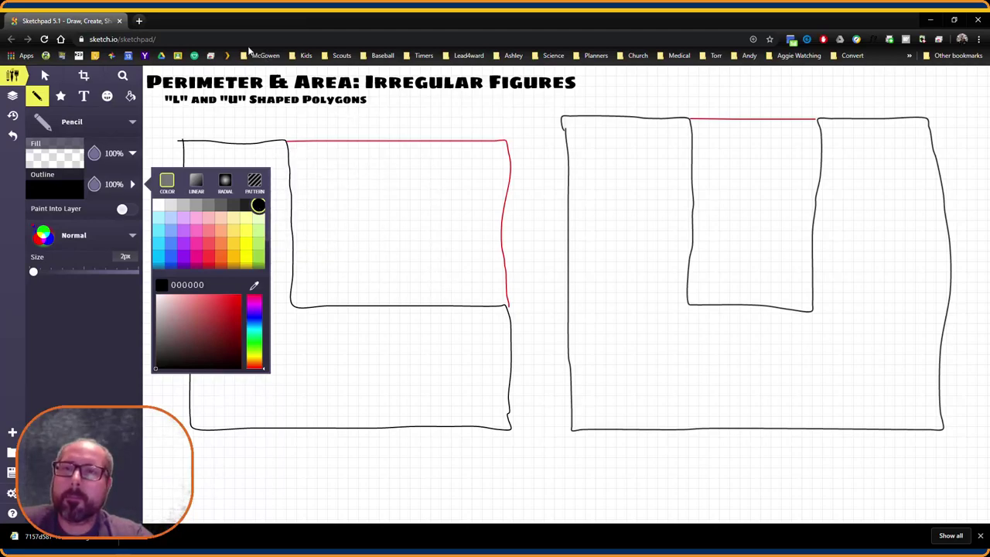
{"action": "left_click", "coordinate": [186, 147]}
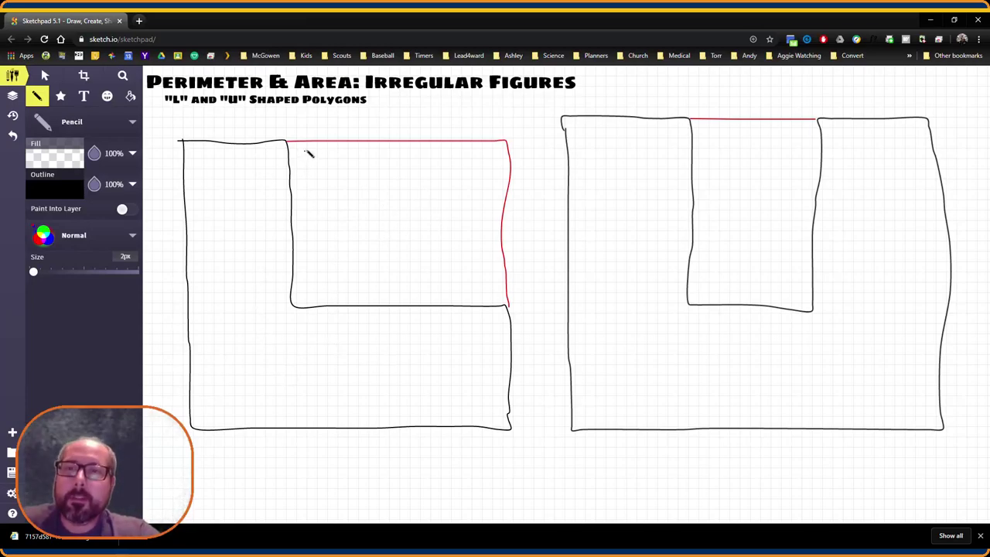
- Fill the L's red-bounded cut-out rectangle with diagonal hatch lines
{"action": "left_click_drag", "start_coordinate": [312, 144], "coordinate": [292, 175]}
{"action": "left_click_drag", "start_coordinate": [358, 147], "coordinate": [294, 215]}
{"action": "left_click_drag", "start_coordinate": [391, 142], "coordinate": [300, 266]}
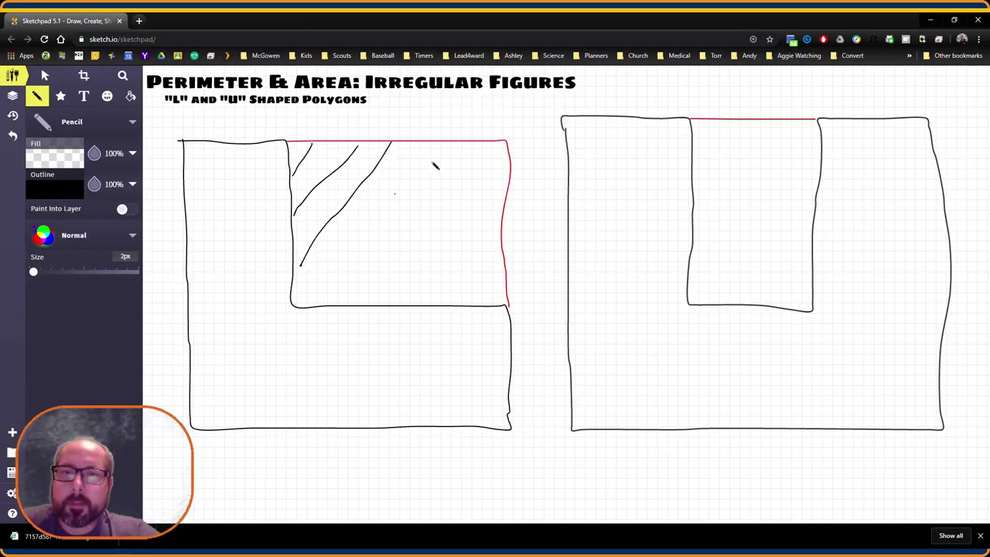
{"action": "mouse_move", "coordinate": [437, 147]}
{"action": "left_mouse_down"}
{"action": "mouse_move", "coordinate": [396, 178]}
{"action": "mouse_move", "coordinate": [309, 303]}
{"action": "left_mouse_up"}
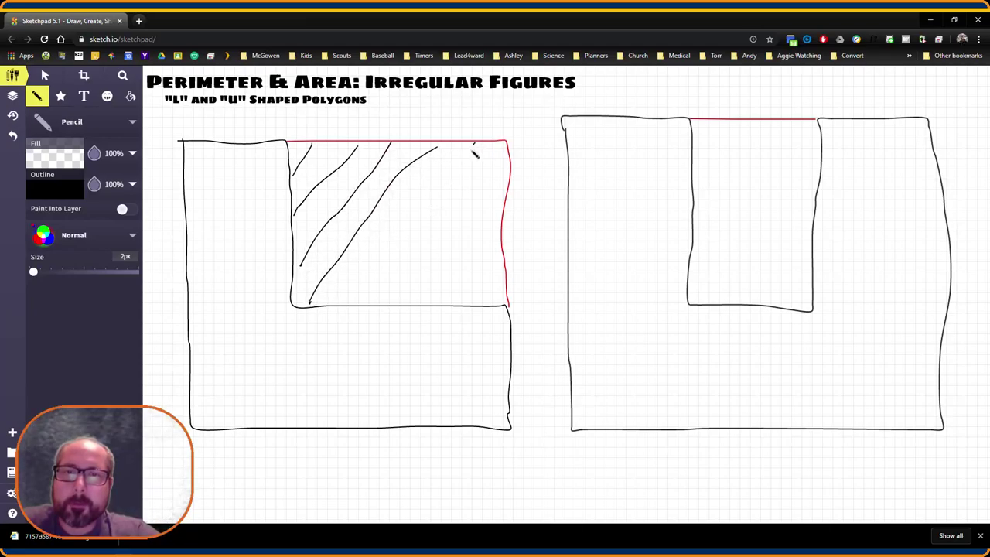
{"action": "left_click_drag", "start_coordinate": [475, 144], "coordinate": [346, 299]}
{"action": "left_click_drag", "start_coordinate": [502, 175], "coordinate": [415, 296]}
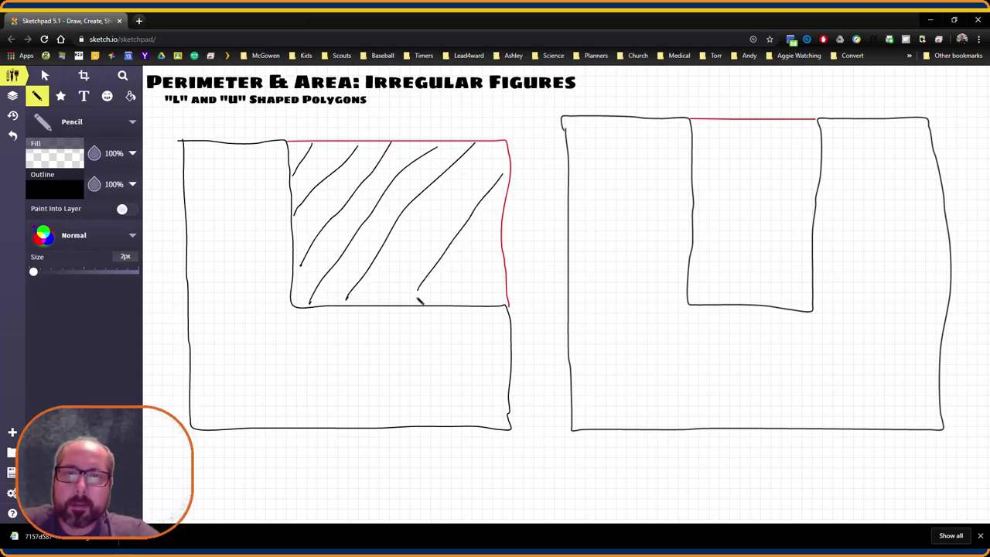
{"action": "mouse_move", "coordinate": [495, 246]}
{"action": "left_mouse_down"}
{"action": "mouse_move", "coordinate": [462, 297]}
{"action": "mouse_move", "coordinate": [497, 294]}
{"action": "mouse_move", "coordinate": [489, 303]}
{"action": "left_mouse_up"}
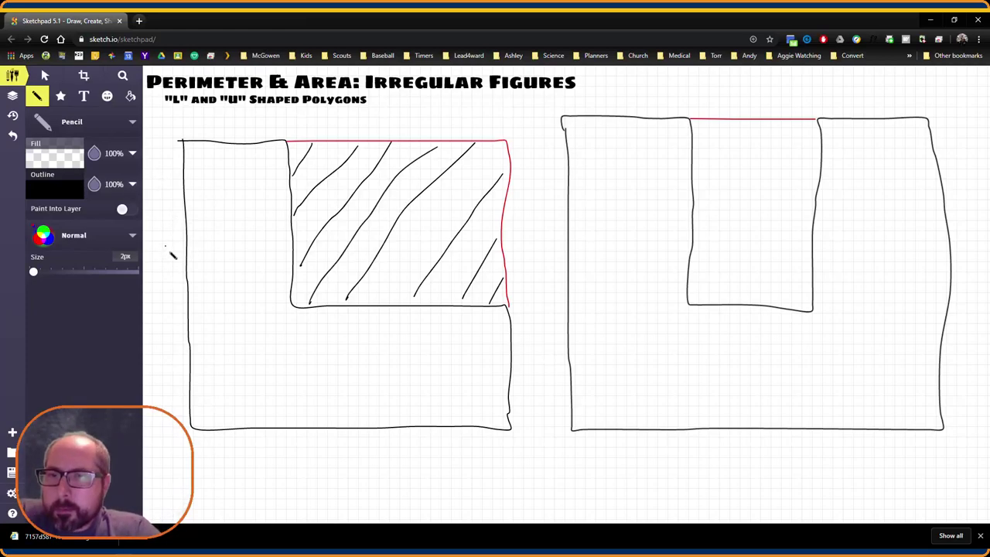
- Handwrite 4 by the L's left side, 5 under its bottom, 1 above its top, and 3 below
{"action": "mouse_move", "coordinate": [154, 268]}
{"action": "left_mouse_down"}
{"action": "mouse_move", "coordinate": [171, 283]}
{"action": "mouse_move", "coordinate": [167, 300]}
{"action": "left_mouse_up"}
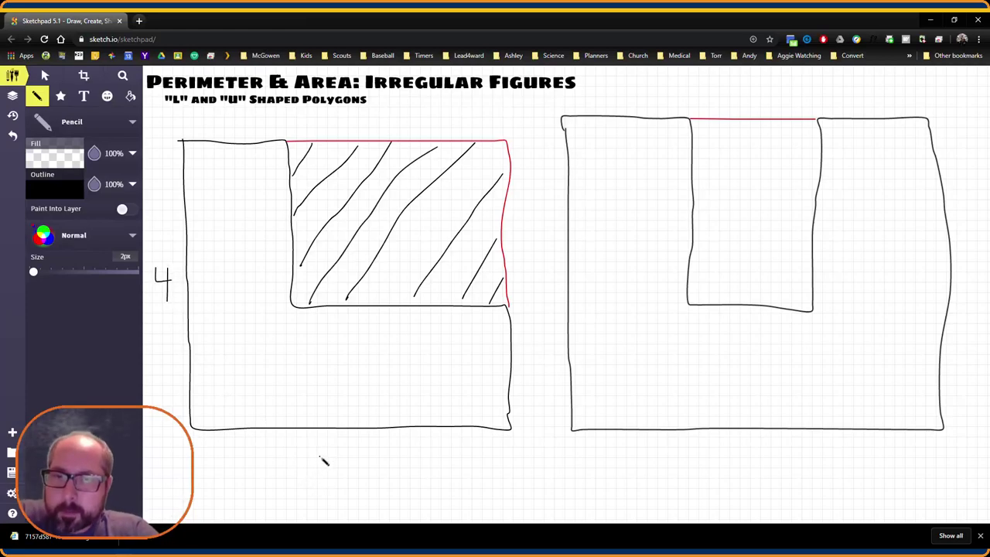
{"action": "mouse_move", "coordinate": [362, 439]}
{"action": "left_mouse_down"}
{"action": "mouse_move", "coordinate": [338, 456]}
{"action": "mouse_move", "coordinate": [365, 463]}
{"action": "mouse_move", "coordinate": [340, 474]}
{"action": "left_mouse_up"}
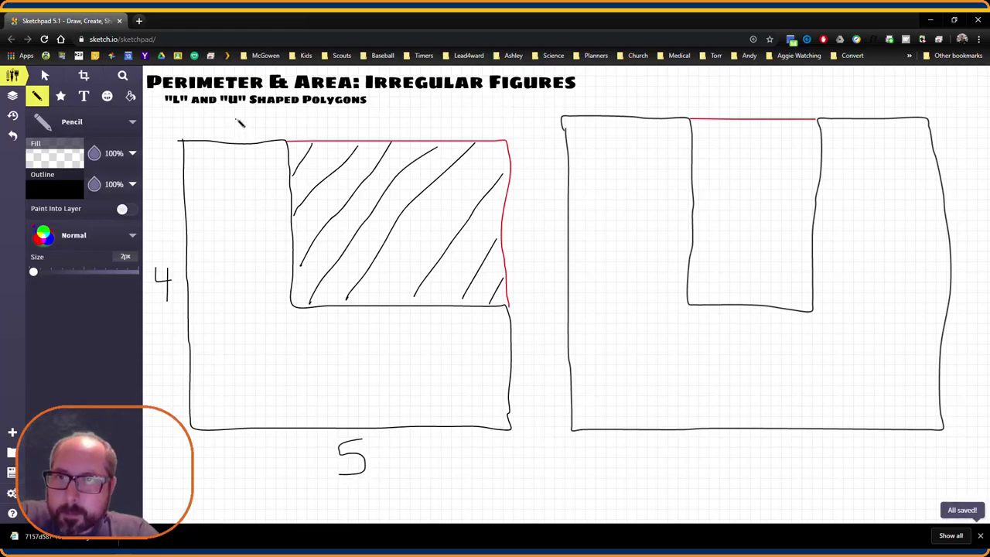
{"action": "left_click_drag", "start_coordinate": [240, 118], "coordinate": [239, 134]}
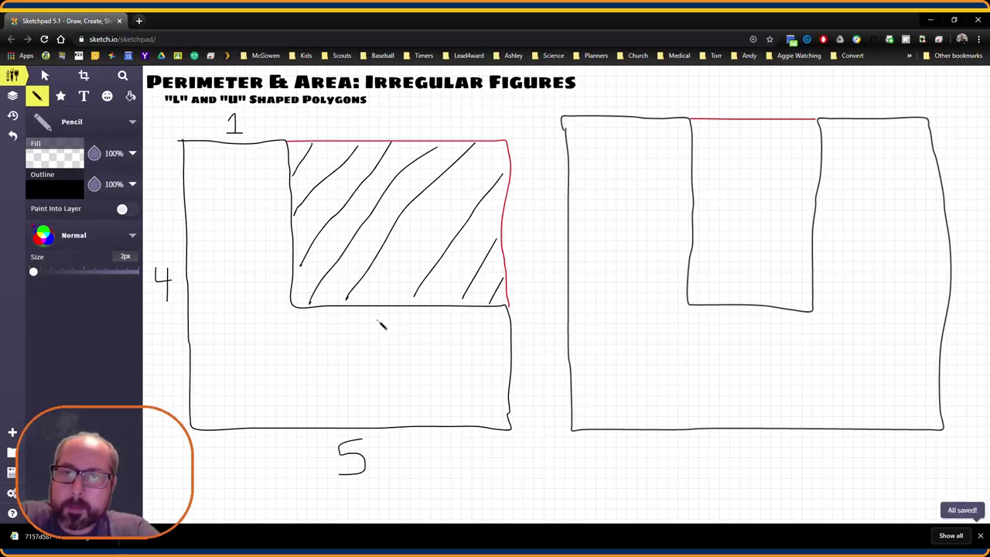
{"action": "mouse_move", "coordinate": [379, 320]}
{"action": "left_mouse_down"}
{"action": "mouse_move", "coordinate": [394, 320]}
{"action": "mouse_move", "coordinate": [380, 340]}
{"action": "mouse_move", "coordinate": [393, 334]}
{"action": "mouse_move", "coordinate": [405, 345]}
{"action": "mouse_move", "coordinate": [379, 355]}
{"action": "left_mouse_up"}
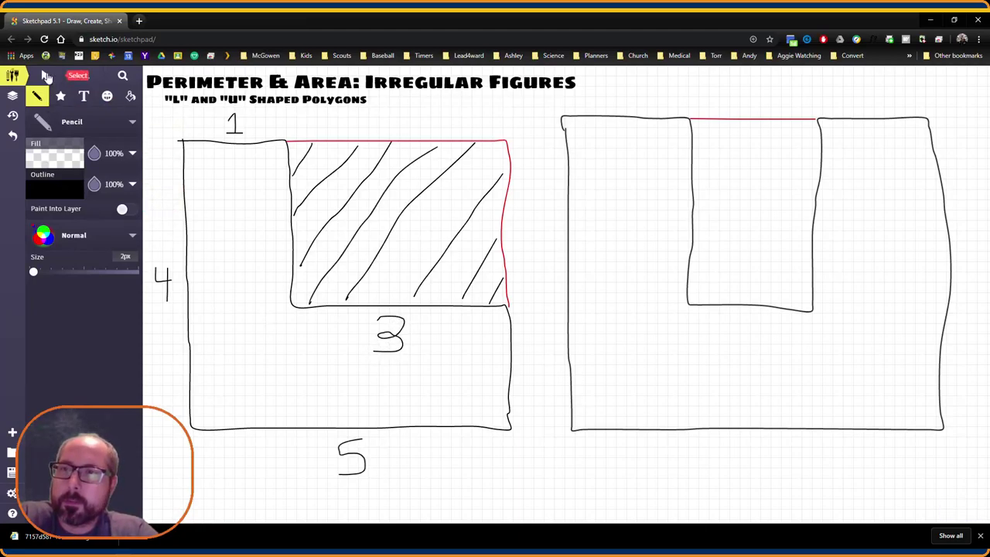
- Select and delete the mistaken handwritten 3, returning to the Pencil
{"action": "left_click", "coordinate": [46, 76]}
{"action": "left_click", "coordinate": [396, 336]}
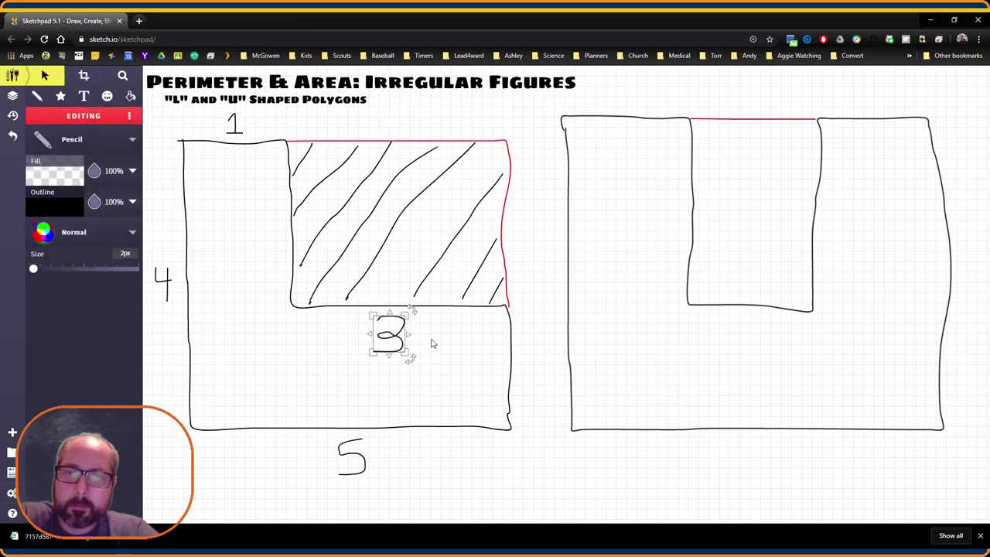
{"action": "key", "text": "Delete"}
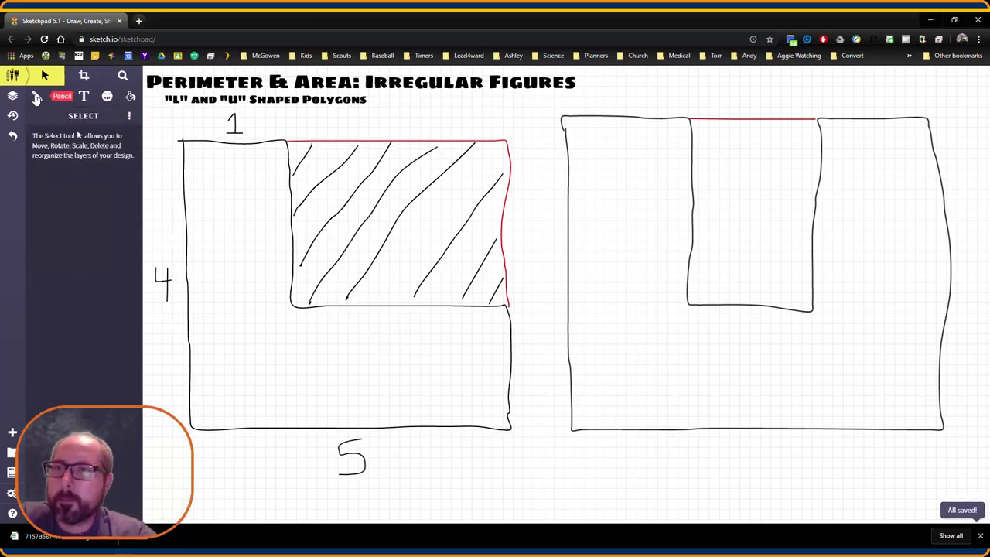
{"action": "left_click", "coordinate": [36, 96]}
- Write 4 under the hatched area, 3 on its left, 1 by the L's lower right, and start 5×4 = 20 units²
{"action": "mouse_move", "coordinate": [379, 313]}
{"action": "left_mouse_down"}
{"action": "mouse_move", "coordinate": [379, 323]}
{"action": "mouse_move", "coordinate": [403, 331]}
{"action": "mouse_move", "coordinate": [402, 350]}
{"action": "left_mouse_up"}
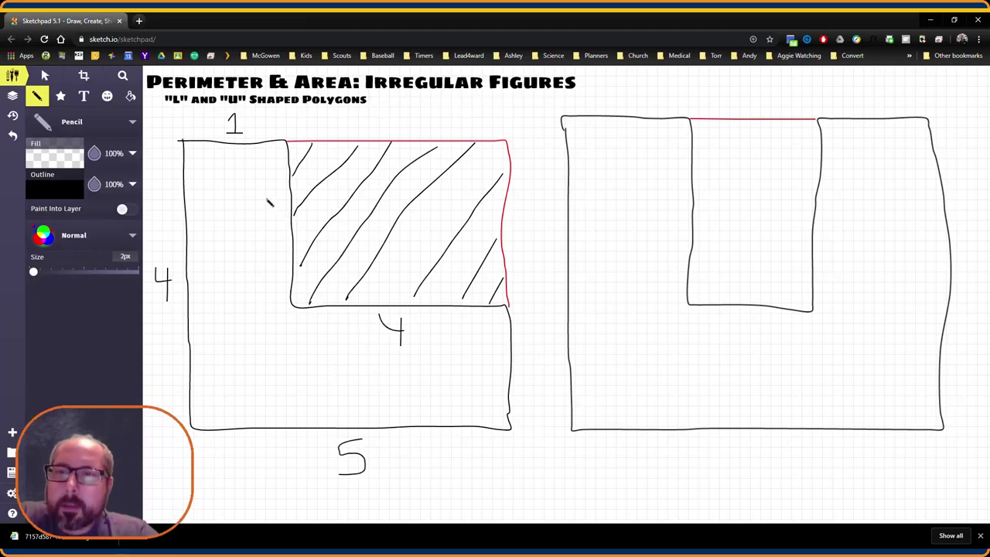
{"action": "mouse_move", "coordinate": [261, 197]}
{"action": "left_mouse_down"}
{"action": "mouse_move", "coordinate": [274, 200]}
{"action": "mouse_move", "coordinate": [265, 246]}
{"action": "left_mouse_up"}
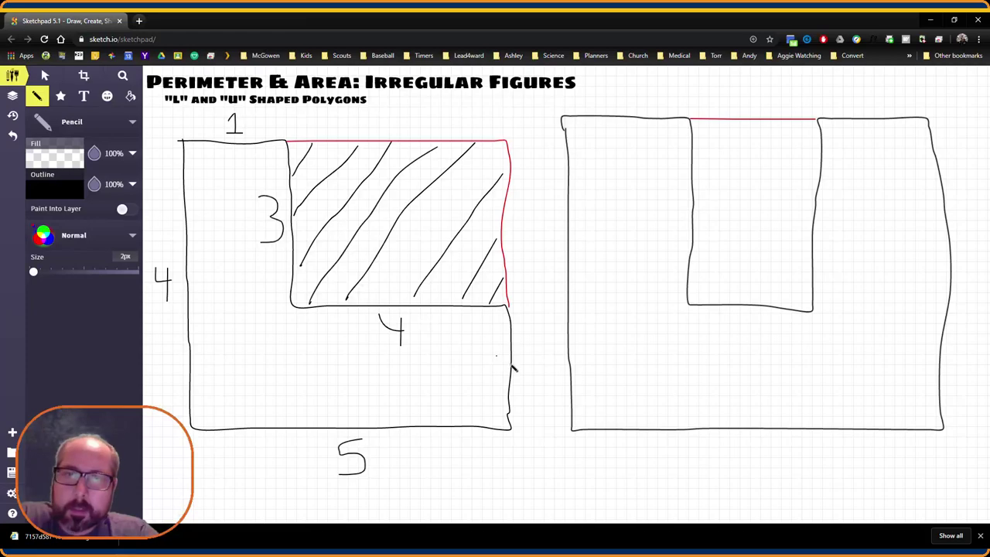
{"action": "mouse_move", "coordinate": [527, 350]}
{"action": "left_mouse_down"}
{"action": "mouse_move", "coordinate": [516, 357]}
{"action": "mouse_move", "coordinate": [533, 375]}
{"action": "left_mouse_up"}
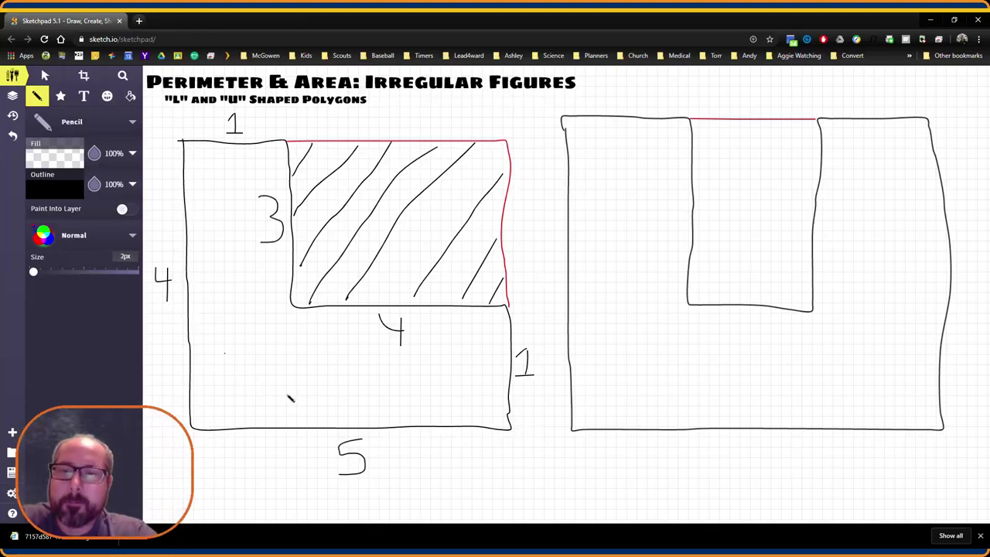
{"action": "mouse_move", "coordinate": [178, 481]}
{"action": "left_mouse_down"}
{"action": "mouse_move", "coordinate": [169, 501]}
{"action": "mouse_move", "coordinate": [186, 481]}
{"action": "mouse_move", "coordinate": [198, 498]}
{"action": "mouse_move", "coordinate": [226, 489]}
{"action": "mouse_move", "coordinate": [318, 498]}
{"action": "mouse_move", "coordinate": [310, 484]}
{"action": "mouse_move", "coordinate": [333, 505]}
{"action": "mouse_move", "coordinate": [343, 494]}
{"action": "mouse_move", "coordinate": [348, 507]}
{"action": "mouse_move", "coordinate": [352, 496]}
{"action": "mouse_move", "coordinate": [358, 507]}
{"action": "mouse_move", "coordinate": [355, 497]}
{"action": "mouse_move", "coordinate": [386, 500]}
{"action": "left_mouse_up"}
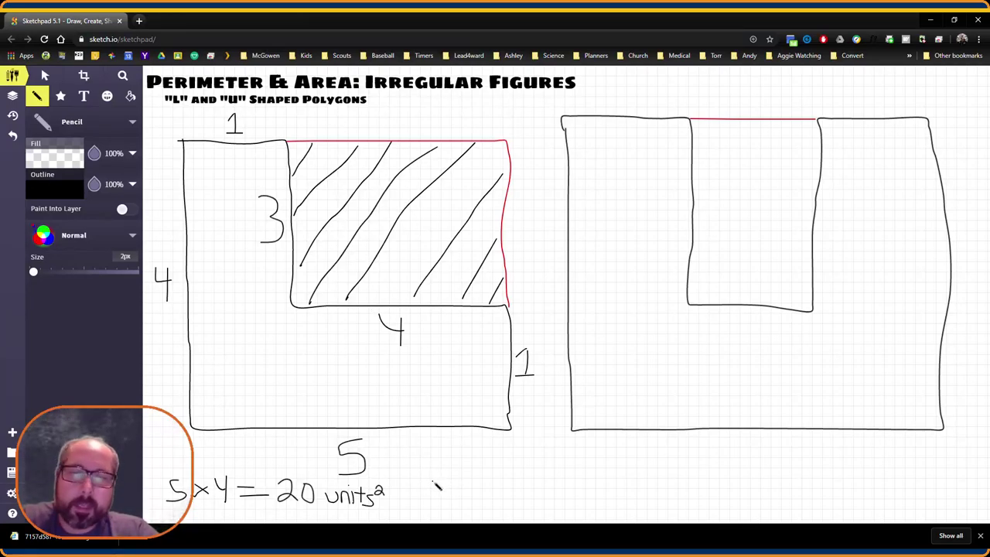
- Write 3×4 = 12 below the L and switch the pencil colour to dark green
{"action": "mouse_move", "coordinate": [428, 482]}
{"action": "left_mouse_down"}
{"action": "mouse_move", "coordinate": [447, 499]}
{"action": "mouse_move", "coordinate": [434, 507]}
{"action": "mouse_move", "coordinate": [499, 493]}
{"action": "mouse_move", "coordinate": [509, 507]}
{"action": "left_mouse_up"}
{"action": "mouse_move", "coordinate": [516, 495]}
{"action": "left_mouse_down"}
{"action": "mouse_move", "coordinate": [529, 496]}
{"action": "mouse_move", "coordinate": [519, 507]}
{"action": "mouse_move", "coordinate": [533, 504]}
{"action": "left_mouse_up"}
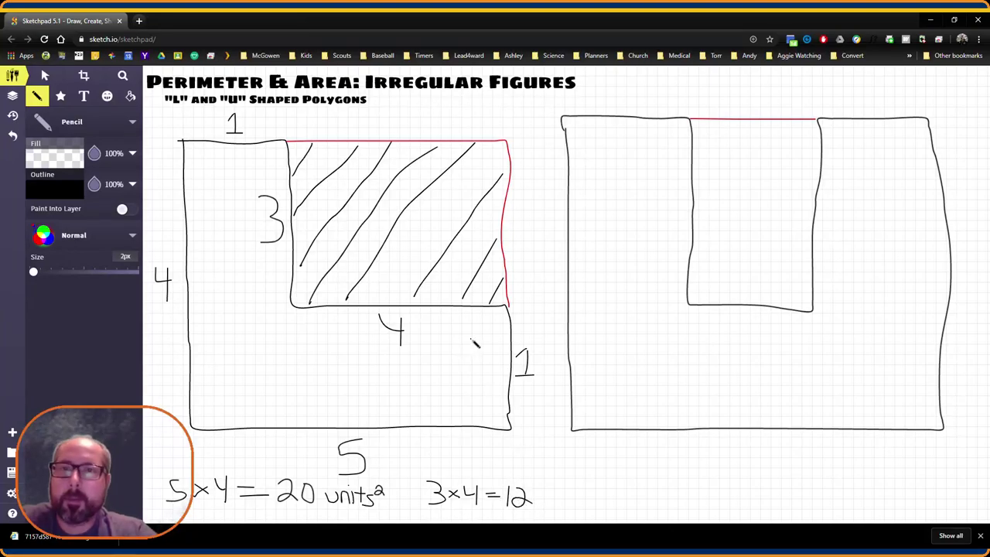
{"action": "left_click", "coordinate": [74, 191]}
{"action": "scroll", "coordinate": [239, 257], "scroll_direction": "down", "scroll_amount": 2}
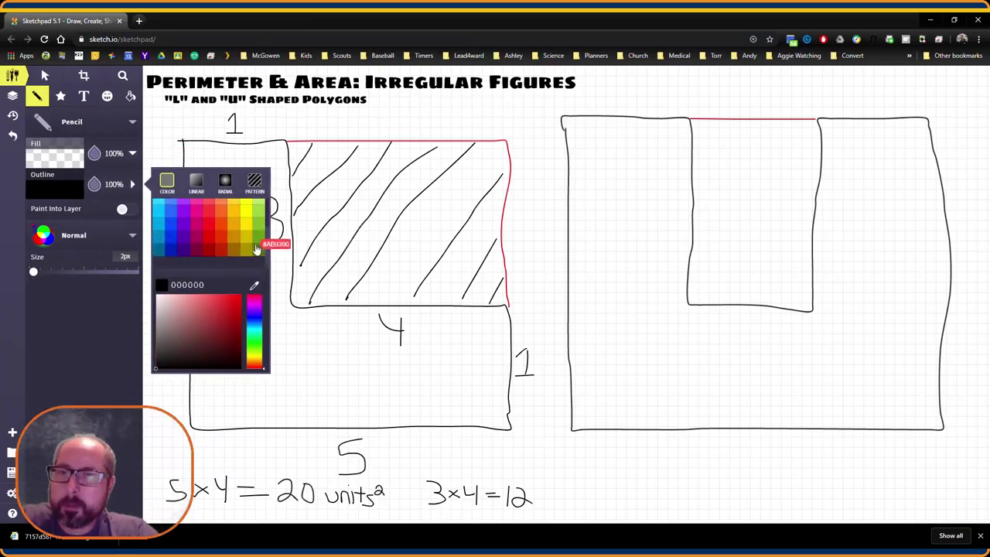
{"action": "left_click", "coordinate": [259, 252]}
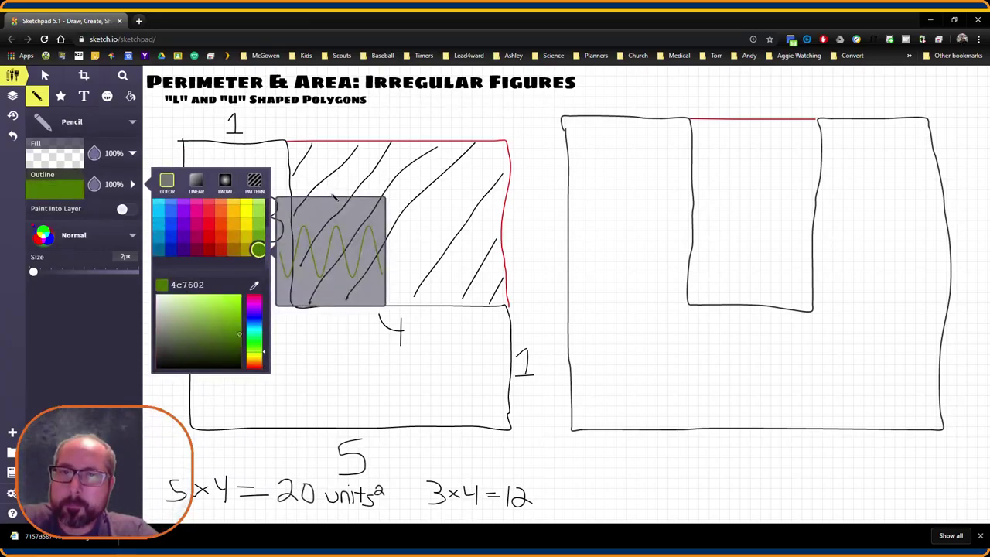
{"action": "left_click", "coordinate": [358, 163]}
- Write a green 12 inside the hatched cut-out and 20-12 = in the L's lower part
{"action": "mouse_move", "coordinate": [350, 165]}
{"action": "left_mouse_down"}
{"action": "mouse_move", "coordinate": [339, 177]}
{"action": "mouse_move", "coordinate": [348, 261]}
{"action": "mouse_move", "coordinate": [364, 255]}
{"action": "left_mouse_up"}
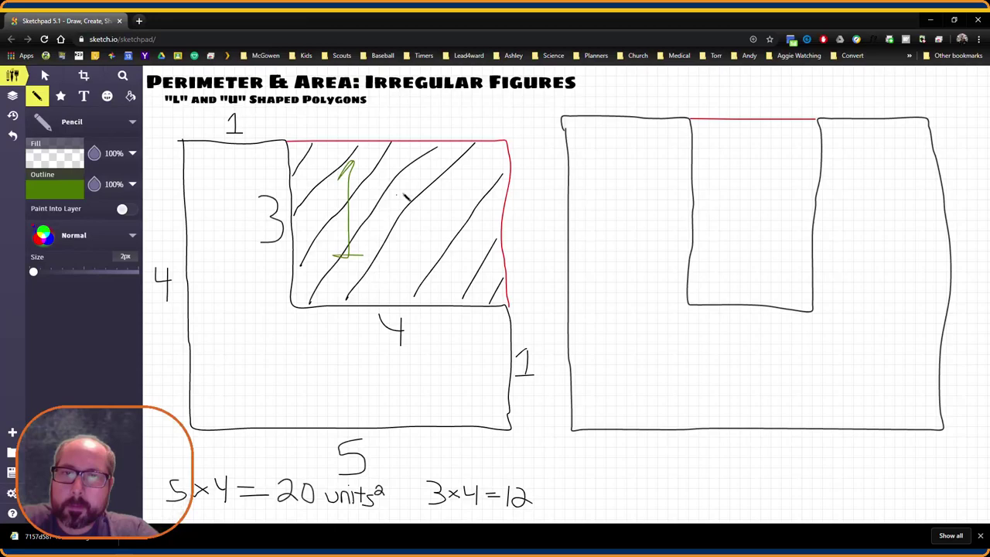
{"action": "mouse_move", "coordinate": [399, 190]}
{"action": "left_mouse_down"}
{"action": "mouse_move", "coordinate": [425, 171]}
{"action": "mouse_move", "coordinate": [395, 241]}
{"action": "mouse_move", "coordinate": [443, 245]}
{"action": "left_mouse_up"}
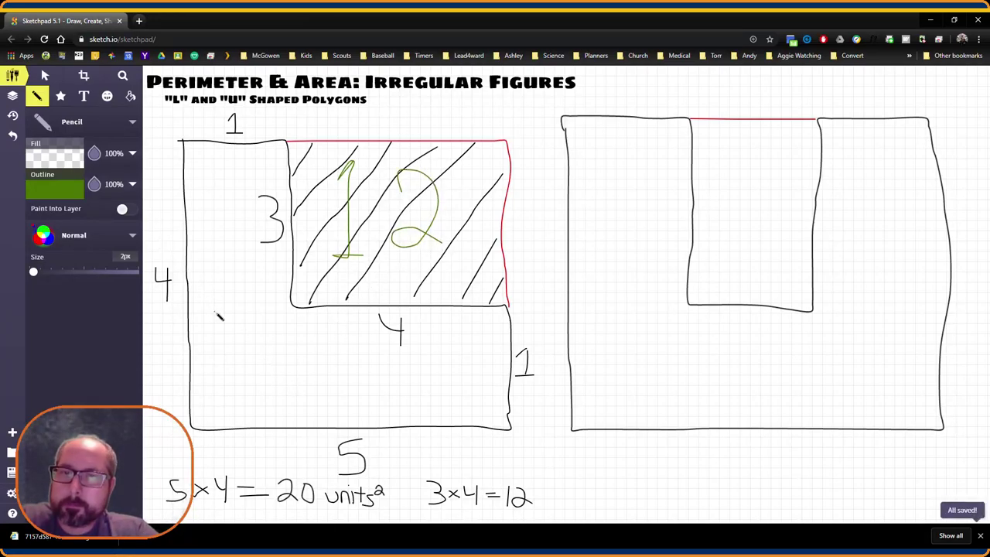
{"action": "mouse_move", "coordinate": [224, 346]}
{"action": "left_mouse_down"}
{"action": "mouse_move", "coordinate": [271, 352]}
{"action": "mouse_move", "coordinate": [267, 362]}
{"action": "mouse_move", "coordinate": [283, 370]}
{"action": "mouse_move", "coordinate": [302, 369]}
{"action": "mouse_move", "coordinate": [317, 346]}
{"action": "mouse_move", "coordinate": [303, 338]}
{"action": "mouse_move", "coordinate": [354, 364]}
{"action": "mouse_move", "coordinate": [424, 361]}
{"action": "left_mouse_up"}
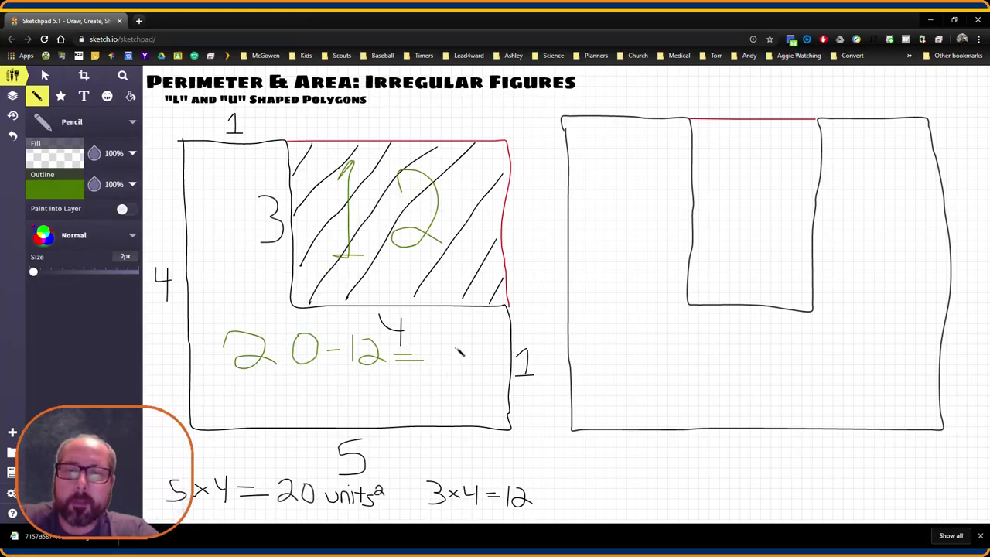
- Complete the result as 20-12 = 8 units² and label 5×4 = 20 'Whole'
{"action": "left_click_drag", "start_coordinate": [459, 352], "coordinate": [448, 369]}
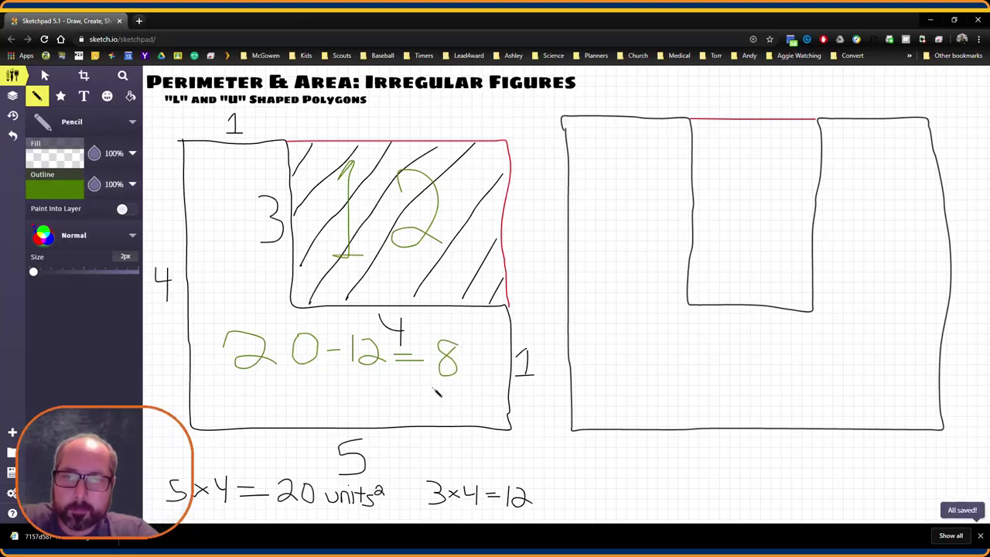
{"action": "mouse_move", "coordinate": [430, 387]}
{"action": "left_mouse_down"}
{"action": "mouse_move", "coordinate": [459, 400]}
{"action": "mouse_move", "coordinate": [481, 393]}
{"action": "mouse_move", "coordinate": [476, 402]}
{"action": "mouse_move", "coordinate": [490, 390]}
{"action": "left_mouse_up"}
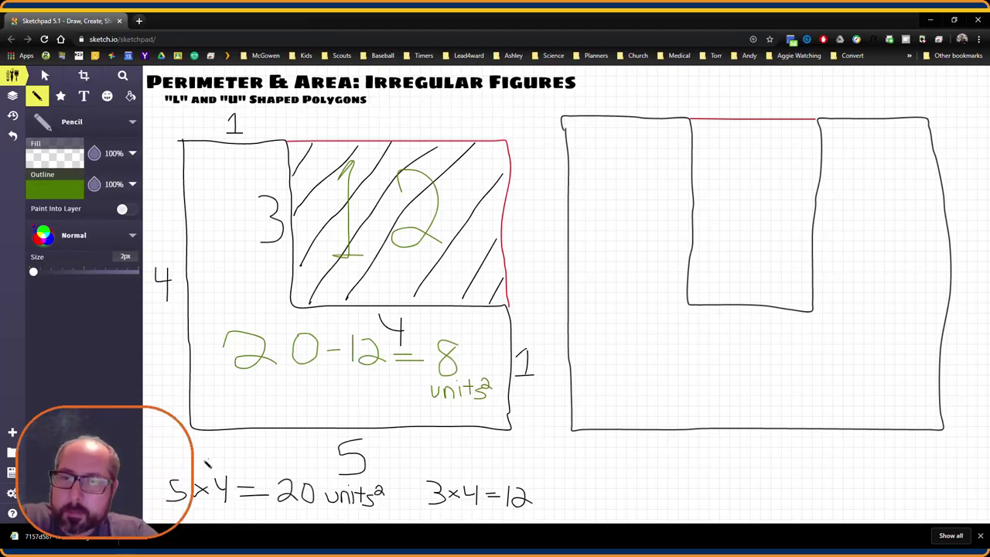
{"action": "left_click_drag", "start_coordinate": [203, 459], "coordinate": [279, 468]}
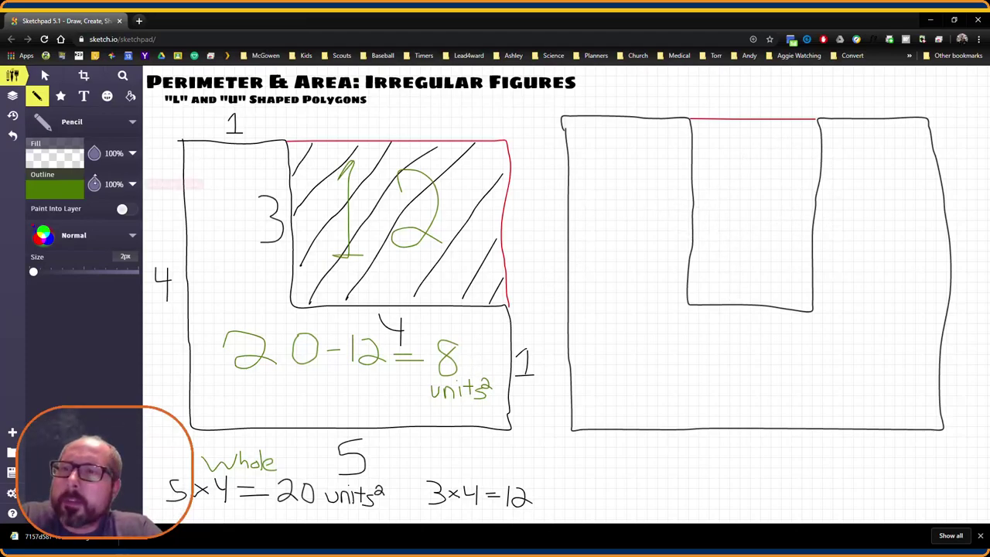
- In black, label the U's sides 2, 2 (top), 2 (cut-out bottom), 6, 5, 3 and 3
{"action": "left_click", "coordinate": [56, 190]}
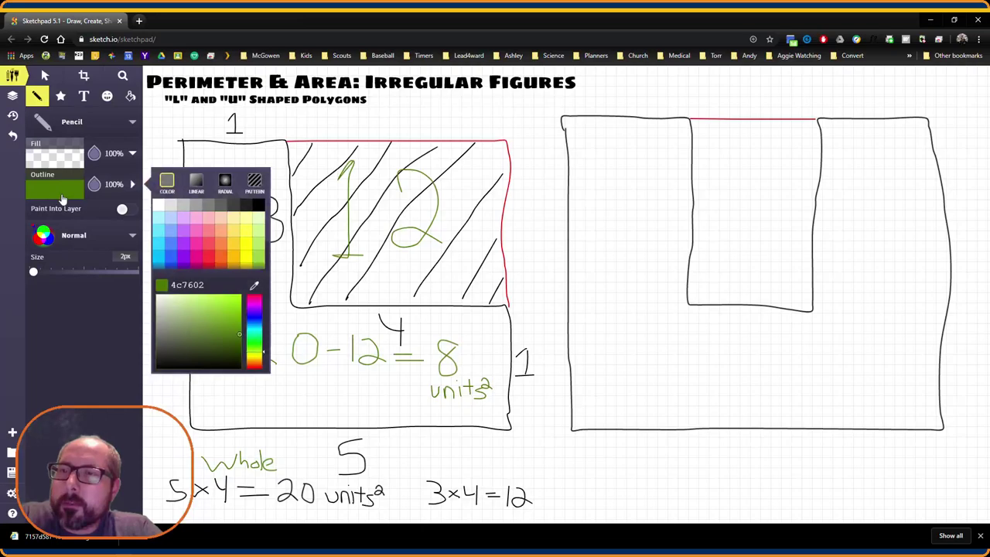
{"action": "left_click", "coordinate": [258, 204]}
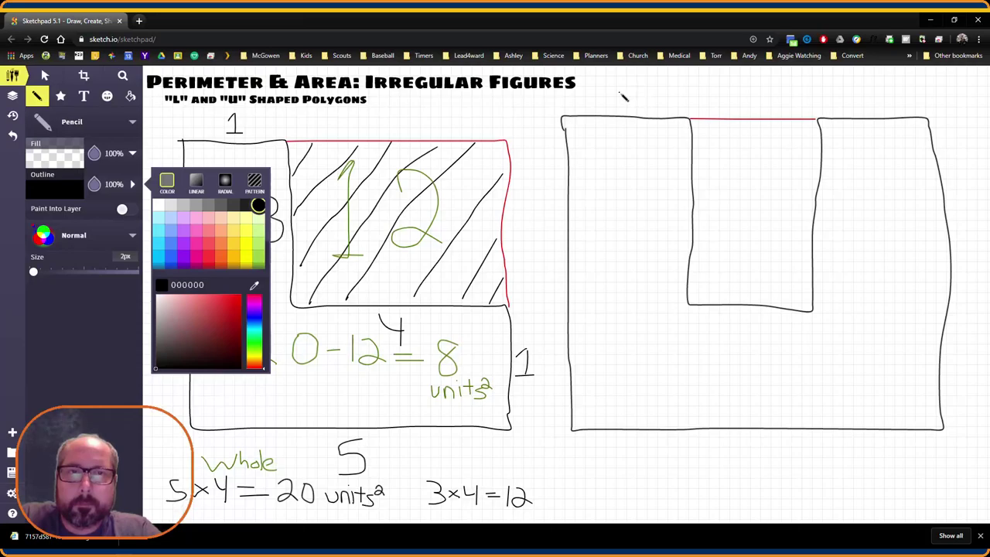
{"action": "left_click_drag", "start_coordinate": [620, 92], "coordinate": [647, 103]}
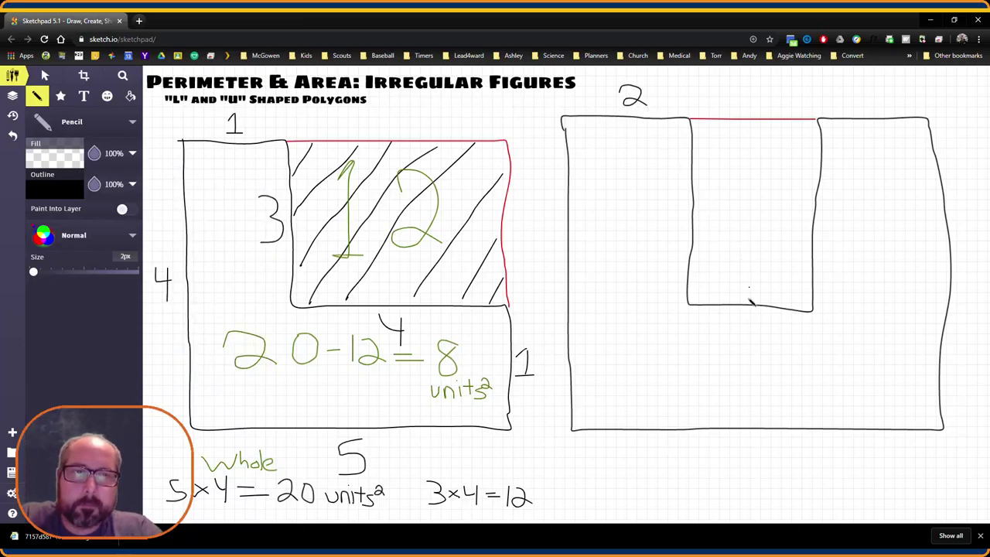
{"action": "left_click_drag", "start_coordinate": [747, 315], "coordinate": [762, 331]}
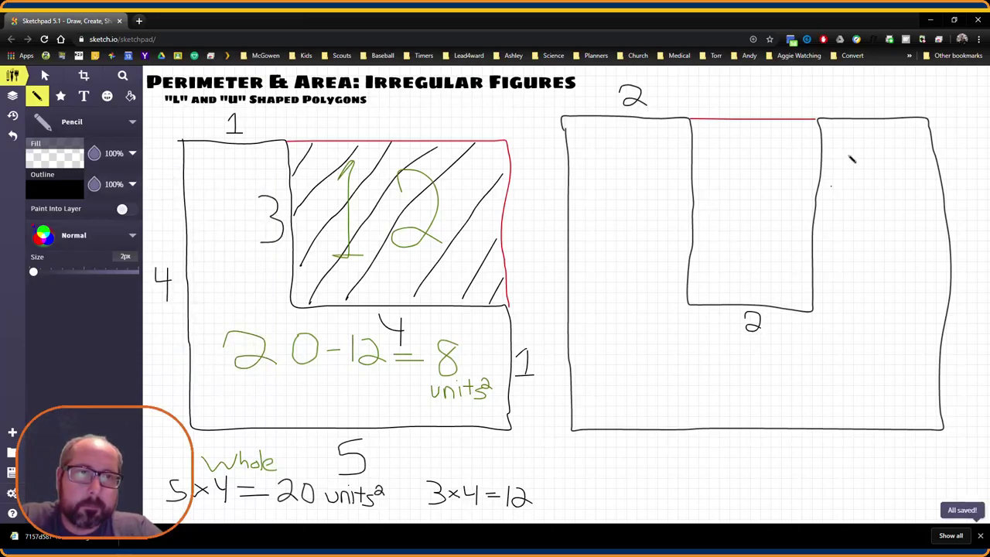
{"action": "left_click_drag", "start_coordinate": [852, 93], "coordinate": [876, 114]}
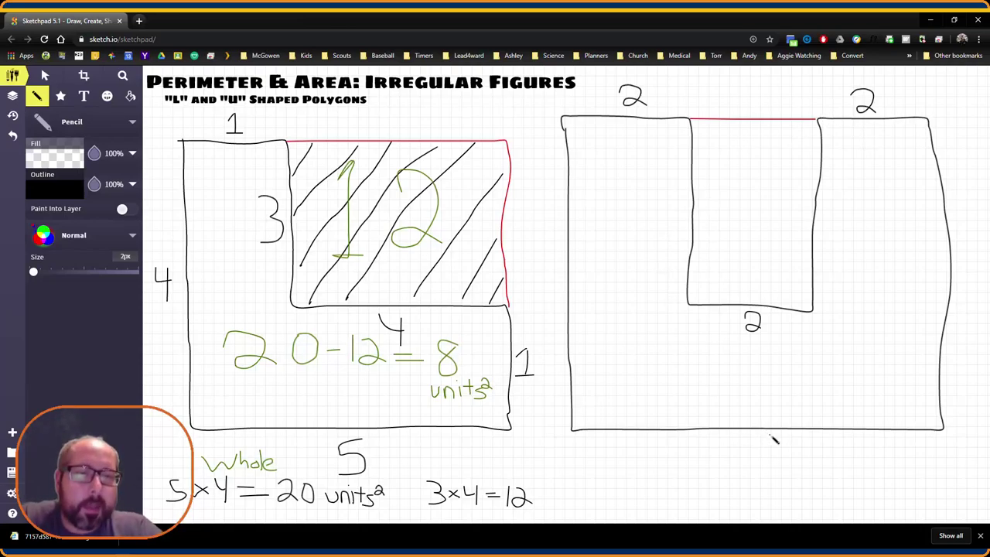
{"action": "left_click_drag", "start_coordinate": [771, 438], "coordinate": [753, 452]}
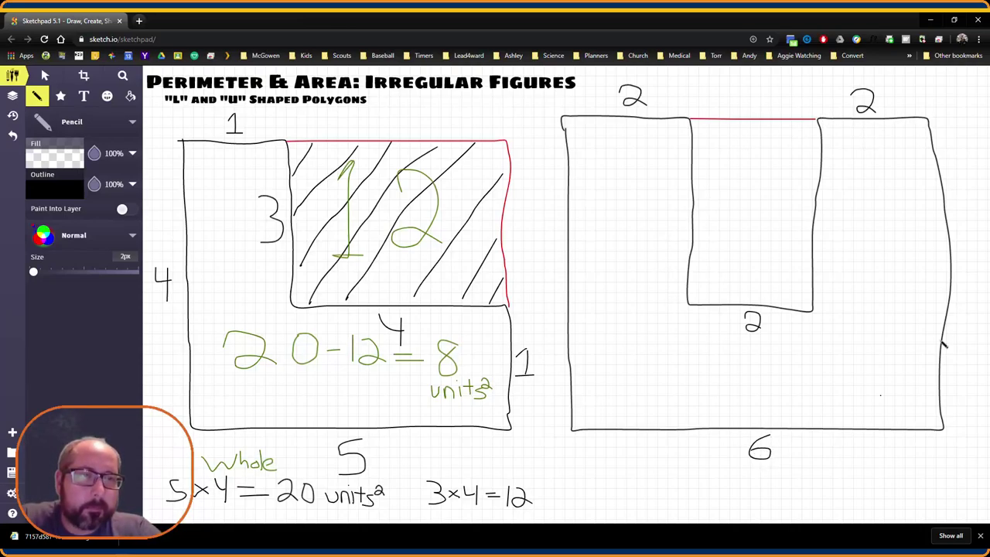
{"action": "mouse_move", "coordinate": [968, 229]}
{"action": "left_mouse_down"}
{"action": "mouse_move", "coordinate": [956, 237]}
{"action": "mouse_move", "coordinate": [967, 260]}
{"action": "mouse_move", "coordinate": [954, 268]}
{"action": "left_mouse_up"}
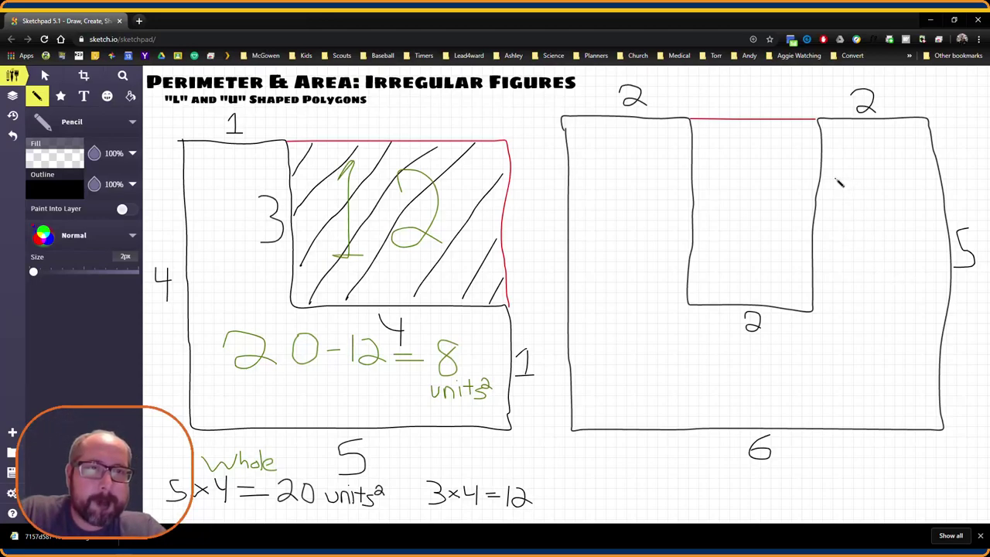
{"action": "mouse_move", "coordinate": [827, 188]}
{"action": "left_mouse_down"}
{"action": "mouse_move", "coordinate": [844, 208]}
{"action": "mouse_move", "coordinate": [828, 218]}
{"action": "left_mouse_up"}
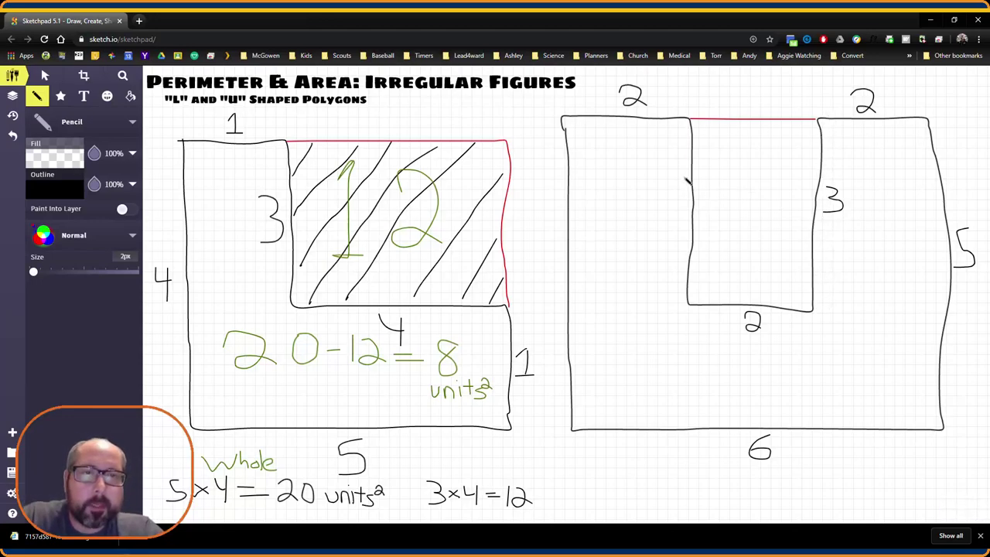
{"action": "mouse_move", "coordinate": [671, 196]}
{"action": "left_mouse_down"}
{"action": "mouse_move", "coordinate": [689, 216]}
{"action": "mouse_move", "coordinate": [667, 222]}
{"action": "left_mouse_up"}
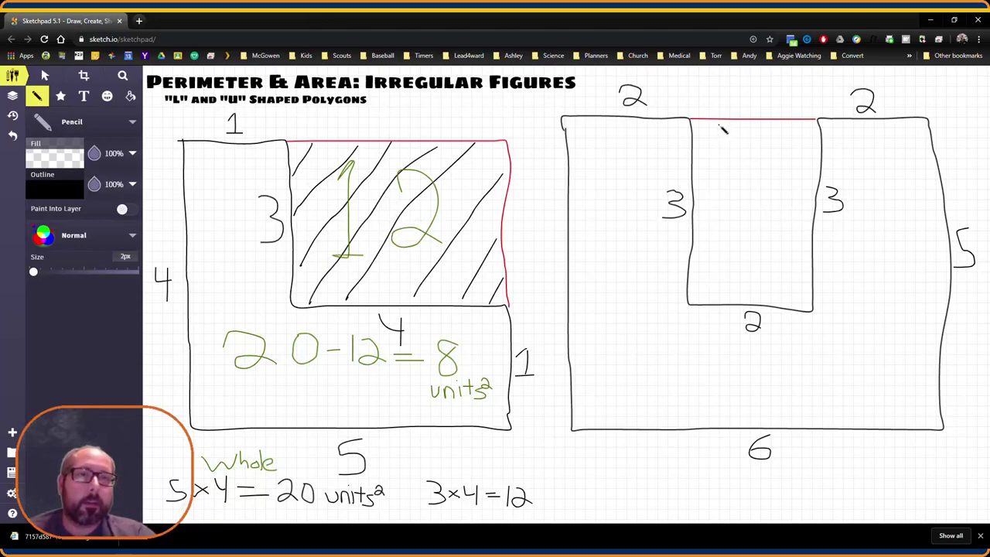
- Hatch the U's cut-out diagonally and dash a line from its lower-left corner to the base
{"action": "left_click_drag", "start_coordinate": [720, 126], "coordinate": [700, 154]}
{"action": "left_click_drag", "start_coordinate": [754, 131], "coordinate": [703, 197]}
{"action": "left_click_drag", "start_coordinate": [793, 140], "coordinate": [709, 255]}
{"action": "left_click_drag", "start_coordinate": [806, 189], "coordinate": [732, 283]}
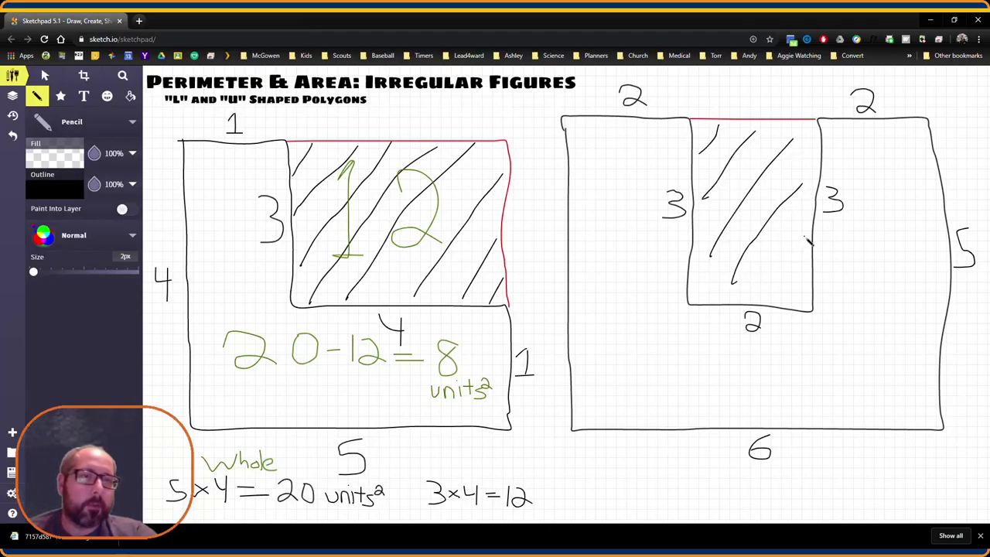
{"action": "left_click_drag", "start_coordinate": [805, 238], "coordinate": [773, 287]}
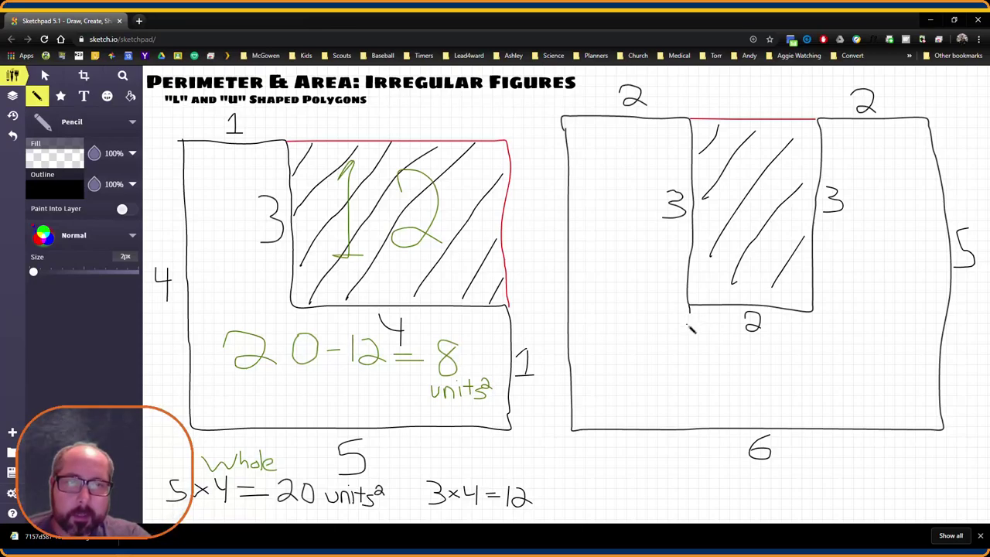
{"action": "left_click_drag", "start_coordinate": [690, 325], "coordinate": [691, 407]}
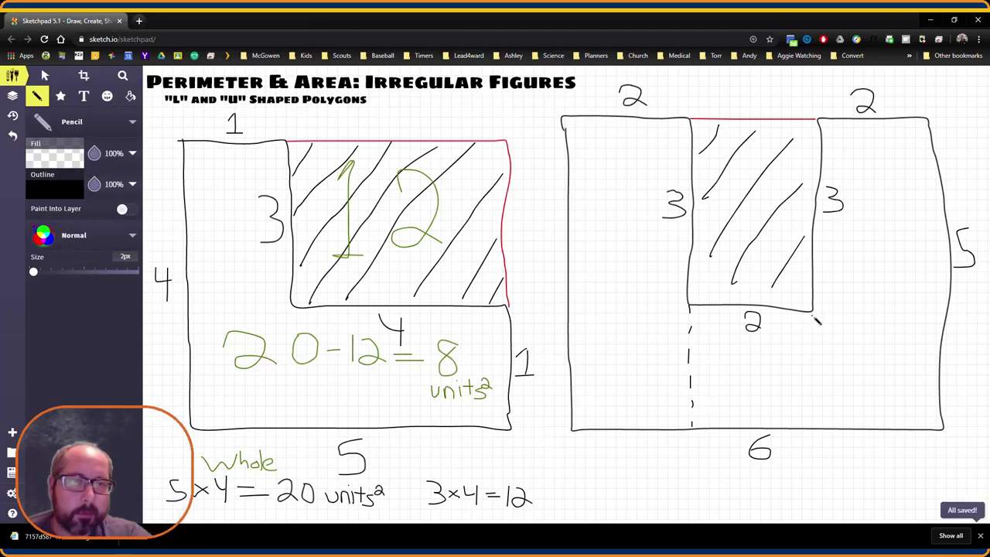
- Dash a line down from the cut-out's lower-right corner and write 2×5 = 10u² in the left strip
{"action": "left_click_drag", "start_coordinate": [811, 315], "coordinate": [811, 326]}
{"action": "left_click_drag", "start_coordinate": [811, 335], "coordinate": [816, 427]}
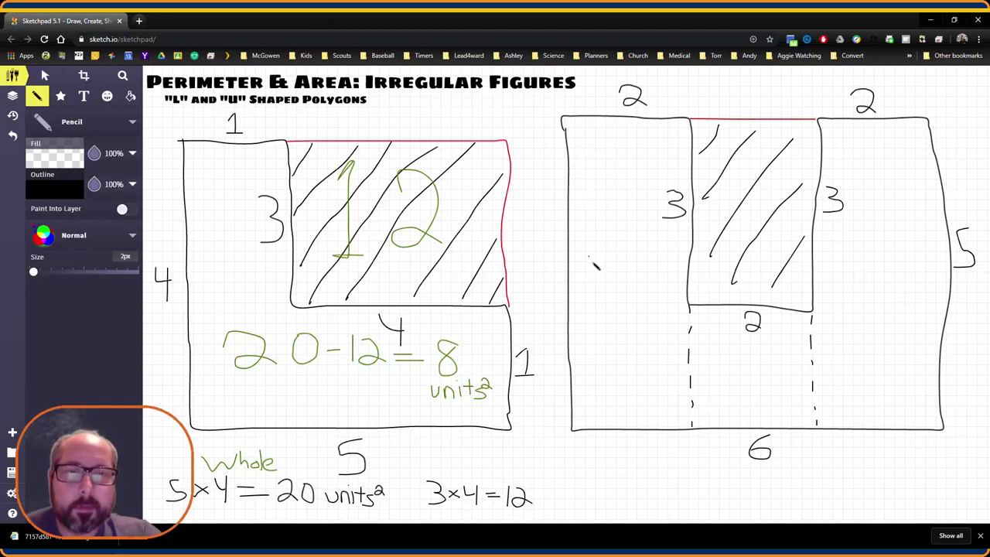
{"action": "mouse_move", "coordinate": [586, 242]}
{"action": "left_mouse_down"}
{"action": "mouse_move", "coordinate": [600, 254]}
{"action": "mouse_move", "coordinate": [634, 250]}
{"action": "mouse_move", "coordinate": [615, 263]}
{"action": "mouse_move", "coordinate": [636, 262]}
{"action": "mouse_move", "coordinate": [596, 306]}
{"action": "mouse_move", "coordinate": [613, 306]}
{"action": "mouse_move", "coordinate": [625, 286]}
{"action": "mouse_move", "coordinate": [639, 304]}
{"action": "mouse_move", "coordinate": [653, 306]}
{"action": "mouse_move", "coordinate": [647, 292]}
{"action": "mouse_move", "coordinate": [659, 292]}
{"action": "left_mouse_up"}
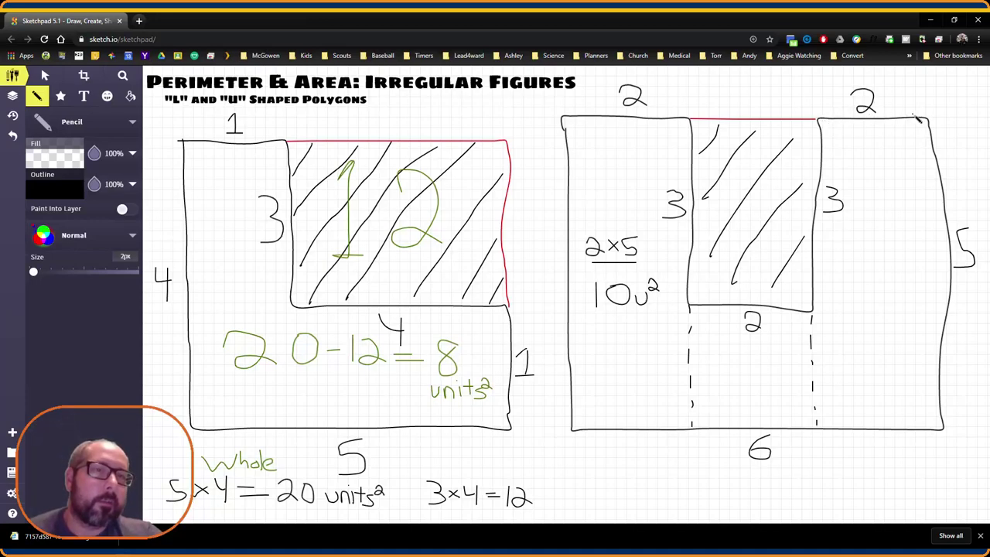
- Write 2×5 = 10u² on the right section, a side label of 2, 2×2 = 4u² in the middle, and total 10+10+4 = 24u²
{"action": "mouse_move", "coordinate": [843, 256]}
{"action": "left_mouse_down"}
{"action": "mouse_move", "coordinate": [852, 269]}
{"action": "mouse_move", "coordinate": [894, 254]}
{"action": "mouse_move", "coordinate": [893, 269]}
{"action": "mouse_move", "coordinate": [906, 275]}
{"action": "mouse_move", "coordinate": [853, 312]}
{"action": "mouse_move", "coordinate": [882, 299]}
{"action": "mouse_move", "coordinate": [873, 291]}
{"action": "mouse_move", "coordinate": [903, 309]}
{"action": "mouse_move", "coordinate": [904, 292]}
{"action": "mouse_move", "coordinate": [897, 302]}
{"action": "mouse_move", "coordinate": [906, 298]}
{"action": "left_mouse_up"}
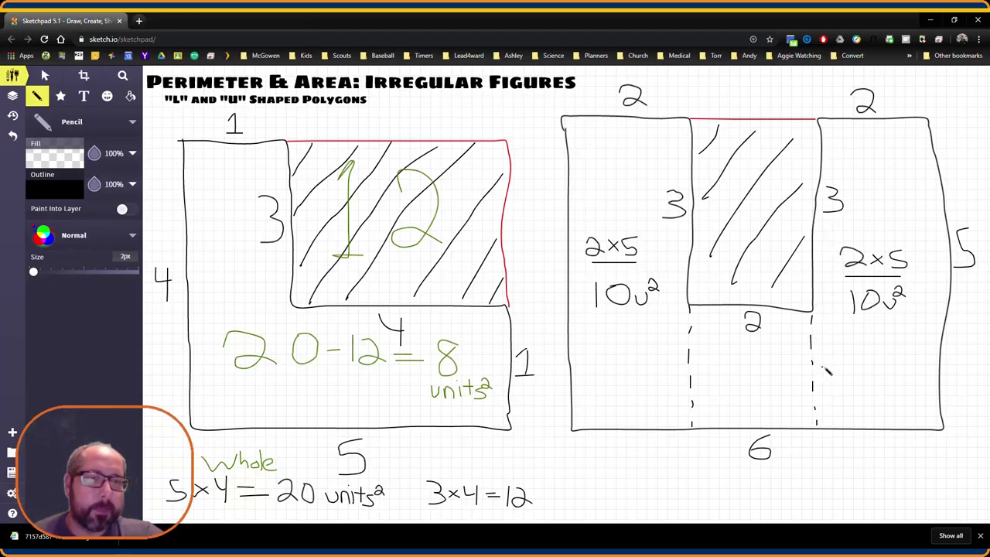
{"action": "left_click_drag", "start_coordinate": [822, 366], "coordinate": [837, 379]}
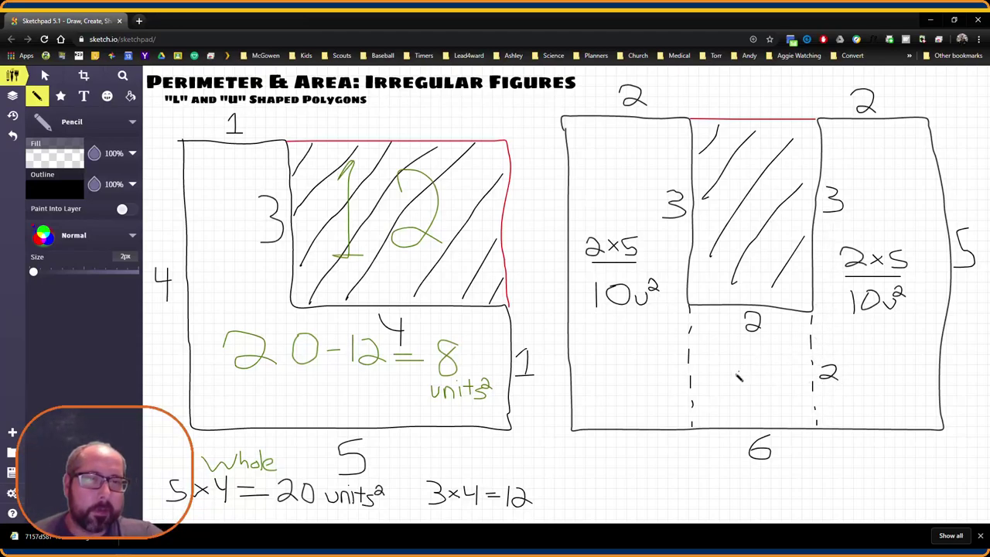
{"action": "mouse_move", "coordinate": [713, 365]}
{"action": "left_mouse_down"}
{"action": "mouse_move", "coordinate": [749, 377]}
{"action": "mouse_move", "coordinate": [739, 378]}
{"action": "mouse_move", "coordinate": [761, 363]}
{"action": "mouse_move", "coordinate": [765, 377]}
{"action": "mouse_move", "coordinate": [756, 379]}
{"action": "mouse_move", "coordinate": [768, 378]}
{"action": "mouse_move", "coordinate": [743, 410]}
{"action": "mouse_move", "coordinate": [777, 398]}
{"action": "left_mouse_up"}
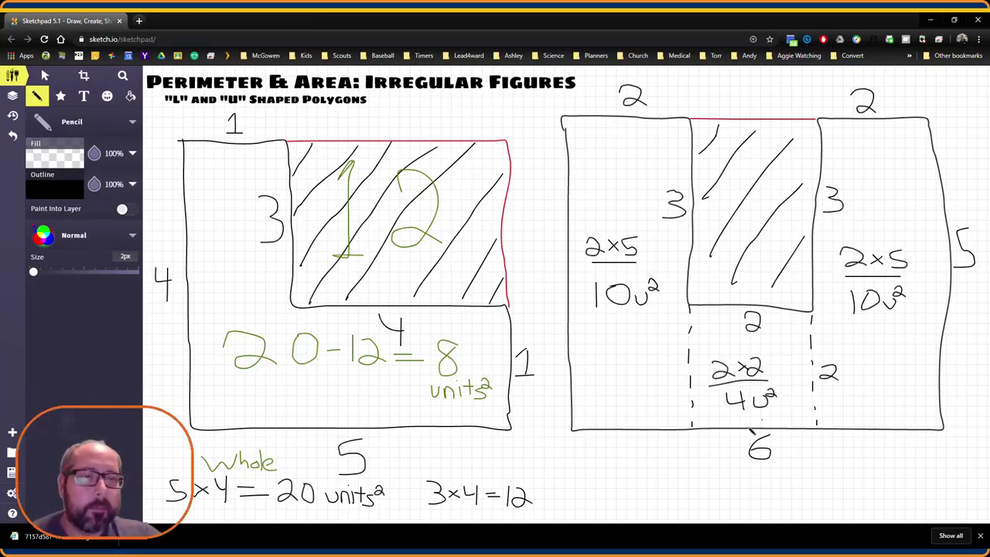
{"action": "mouse_move", "coordinate": [624, 481]}
{"action": "left_mouse_down"}
{"action": "mouse_move", "coordinate": [623, 506]}
{"action": "mouse_move", "coordinate": [640, 503]}
{"action": "mouse_move", "coordinate": [654, 482]}
{"action": "mouse_move", "coordinate": [700, 489]}
{"action": "mouse_move", "coordinate": [691, 503]}
{"action": "mouse_move", "coordinate": [709, 507]}
{"action": "mouse_move", "coordinate": [733, 482]}
{"action": "mouse_move", "coordinate": [778, 492]}
{"action": "mouse_move", "coordinate": [770, 504]}
{"action": "mouse_move", "coordinate": [805, 497]}
{"action": "mouse_move", "coordinate": [794, 507]}
{"action": "mouse_move", "coordinate": [838, 490]}
{"action": "mouse_move", "coordinate": [848, 500]}
{"action": "mouse_move", "coordinate": [897, 498]}
{"action": "mouse_move", "coordinate": [889, 507]}
{"action": "mouse_move", "coordinate": [922, 482]}
{"action": "mouse_move", "coordinate": [930, 492]}
{"action": "left_mouse_up"}
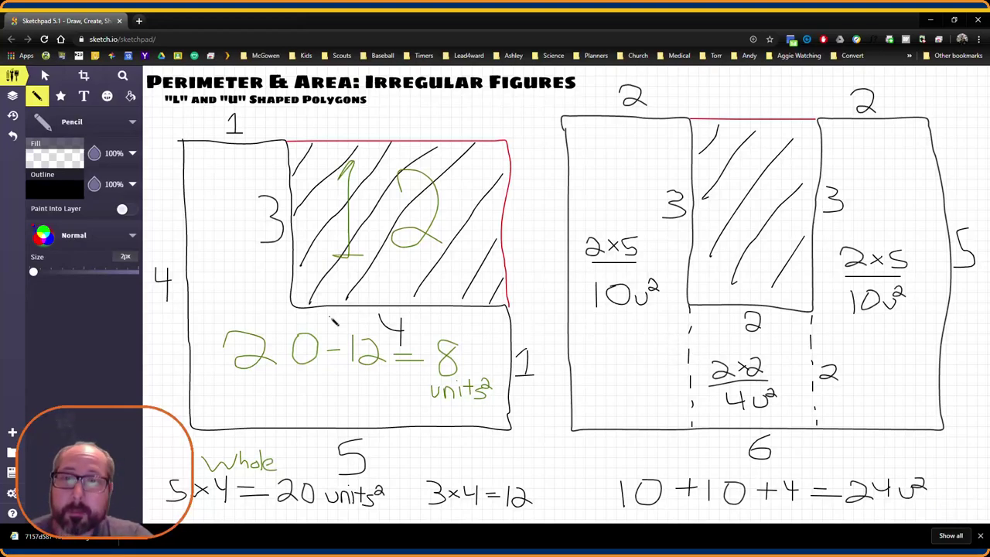
- Draw a dashed vertical line from the cut-out's lower-left corner down to the L's base
{"action": "left_click_drag", "start_coordinate": [295, 310], "coordinate": [300, 423]}
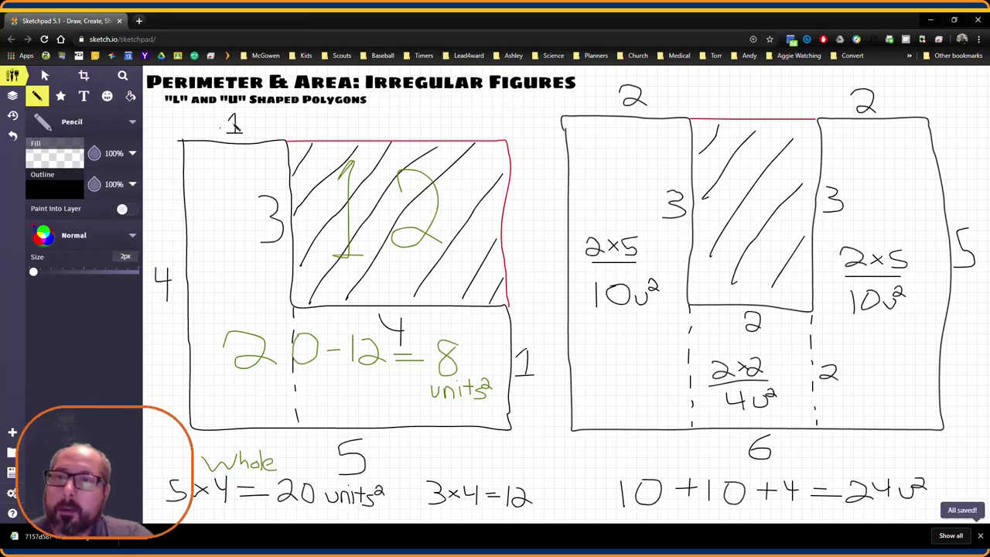